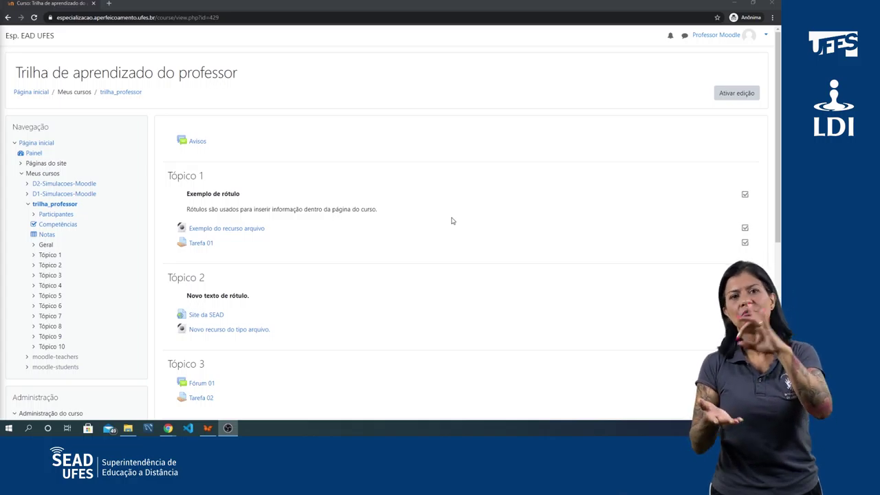
Open the quiz "Nova atividade do tipo questionário" in Tópico 4 for editing its questions.
scroll(491, 183, down, 2)
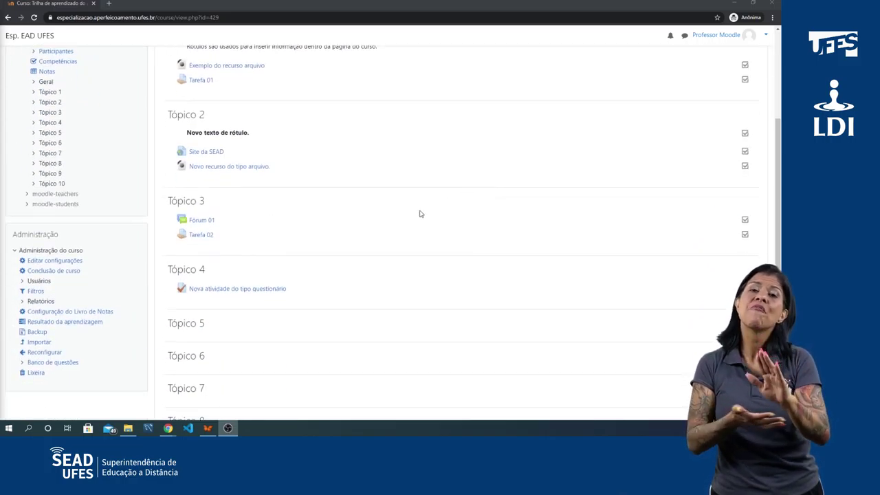
click(221, 294)
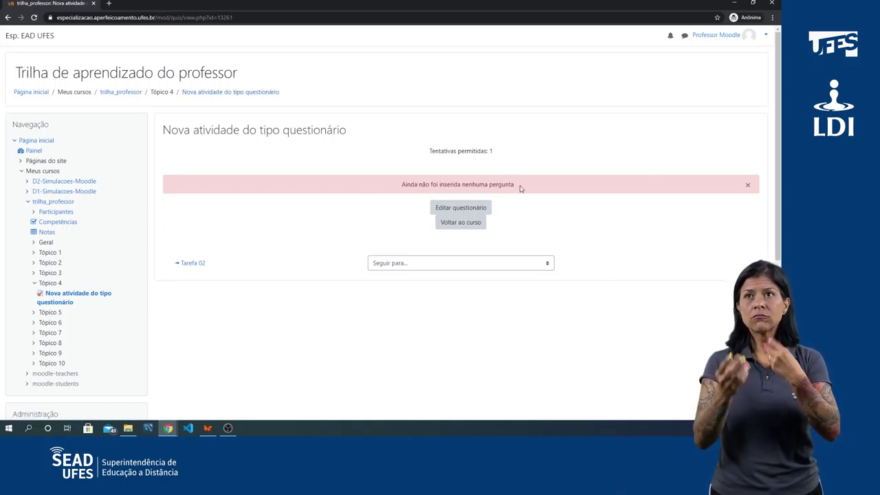
click(460, 208)
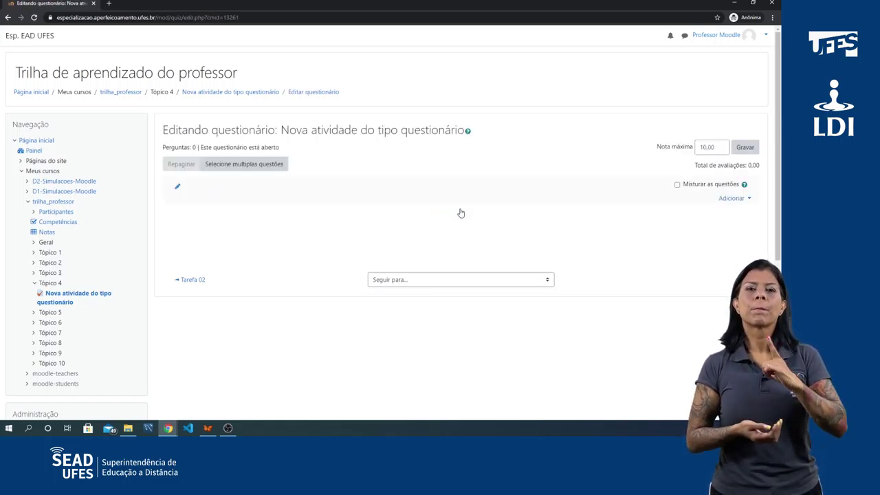
Set the quiz's maximum grade to 100,00 and save it.
double_click(701, 147)
text(10)
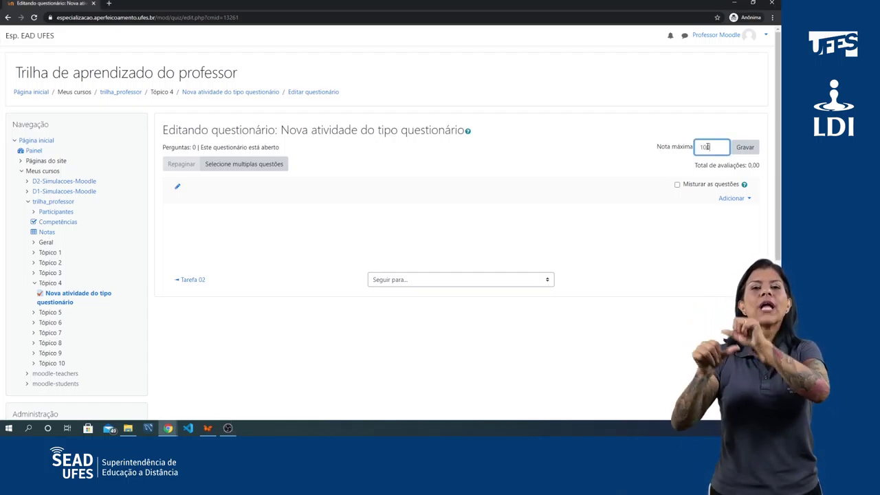
text(0,00)
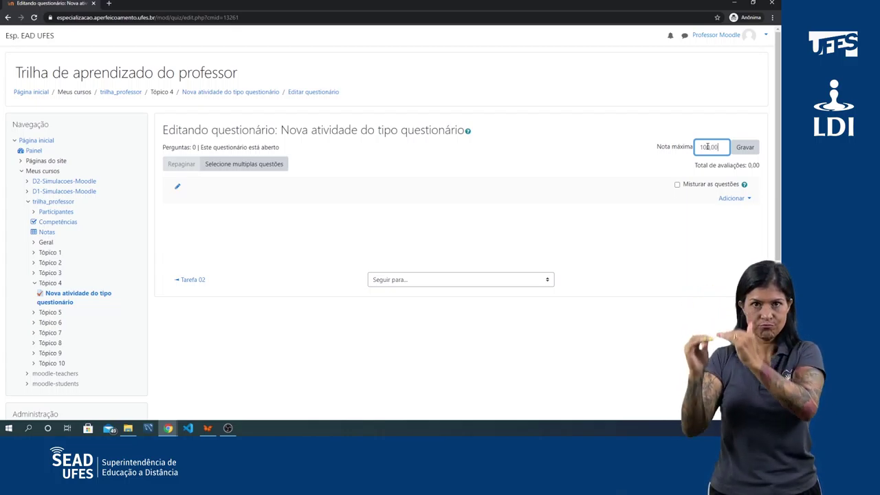
click(745, 147)
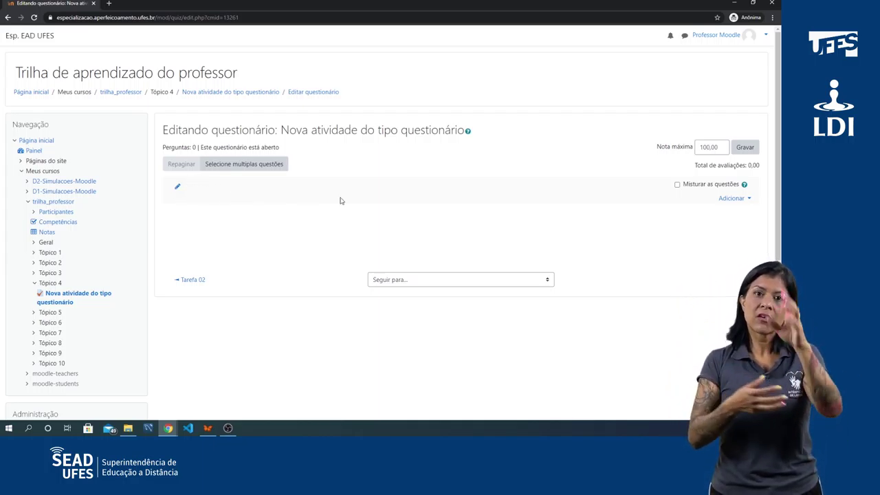
Add a new question of type Verdadeiro/Falso to the quiz.
click(748, 199)
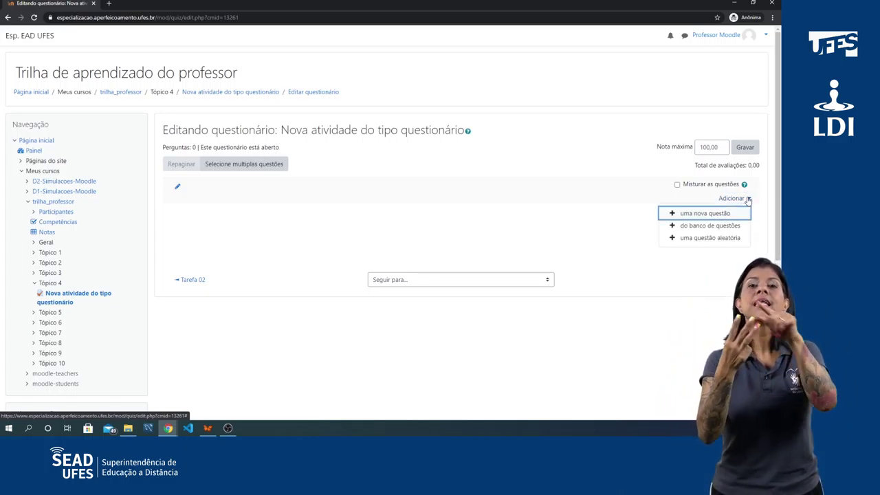
click(713, 214)
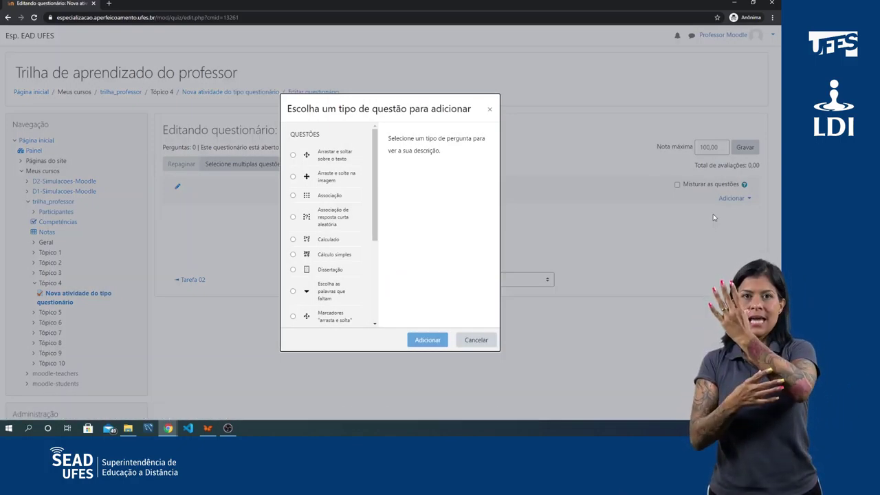
drag(376, 162, 391, 141)
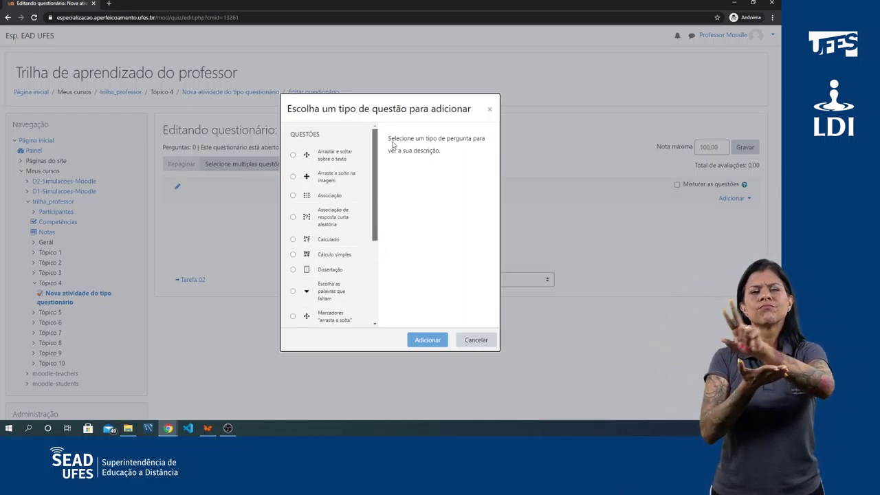
drag(376, 173, 381, 255)
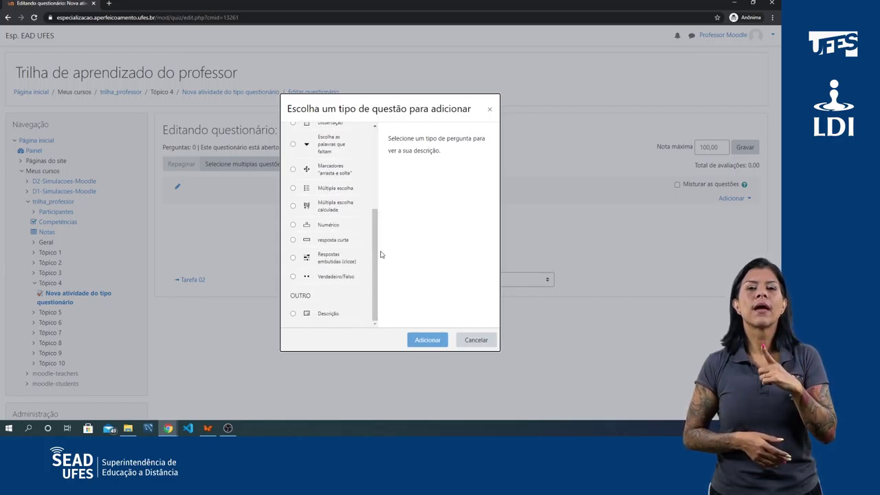
click(293, 277)
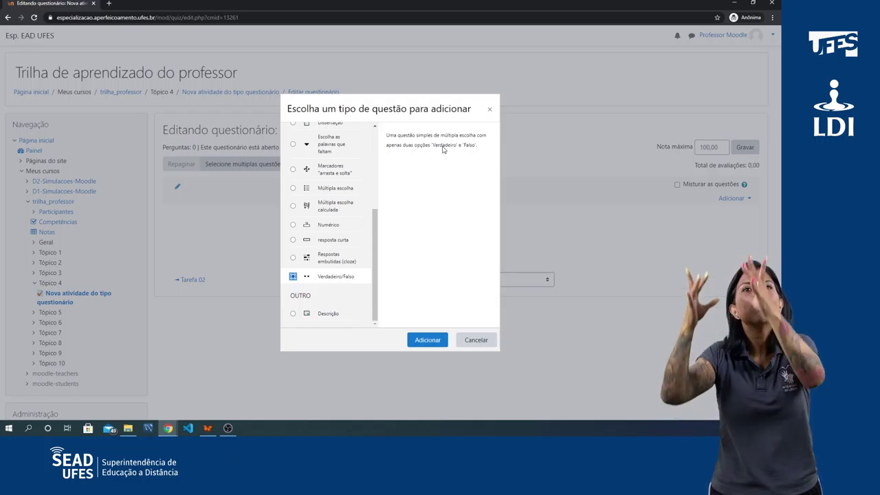
click(428, 341)
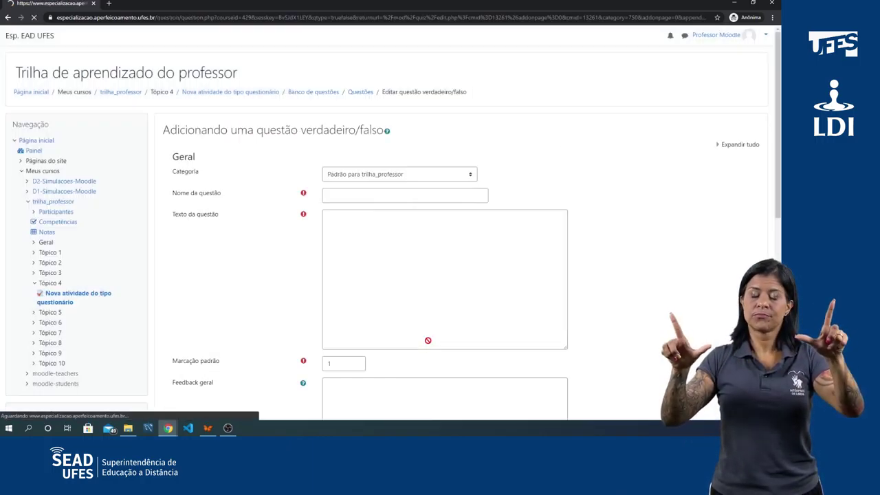
Set the correct answer of the true/false question to Falso.
scroll(483, 173, down, 1)
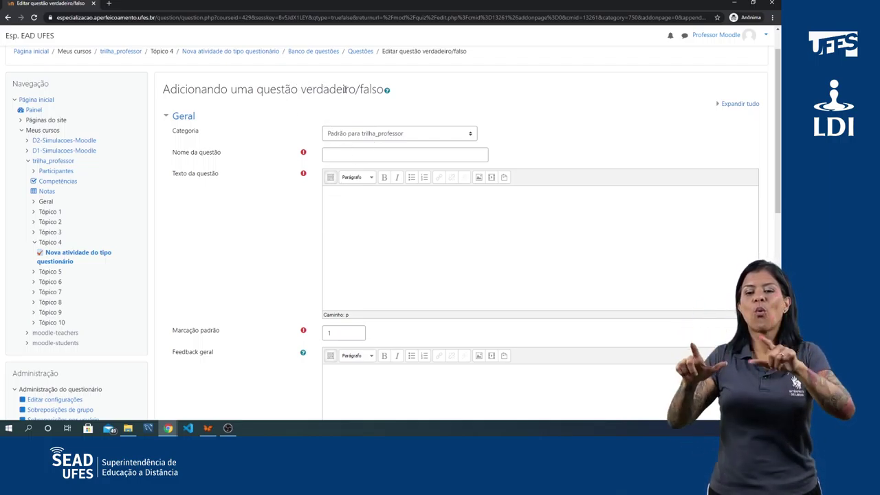
scroll(545, 180, up, 1)
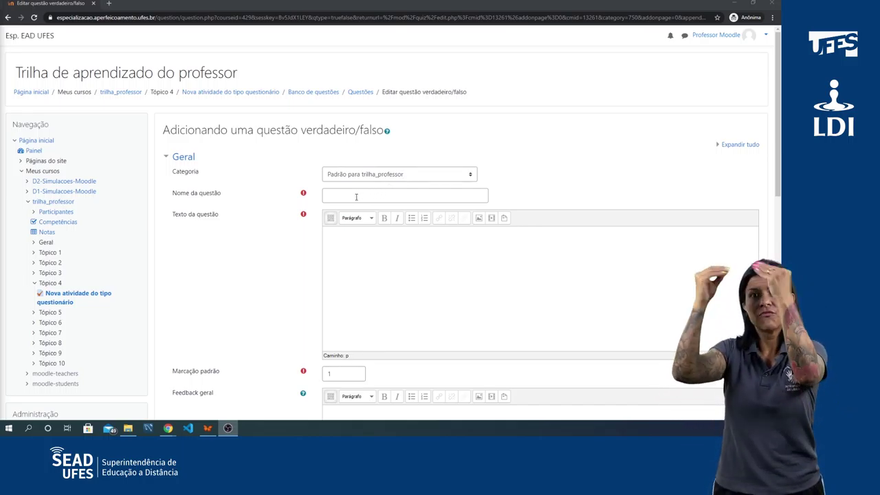
scroll(385, 240, down, 2)
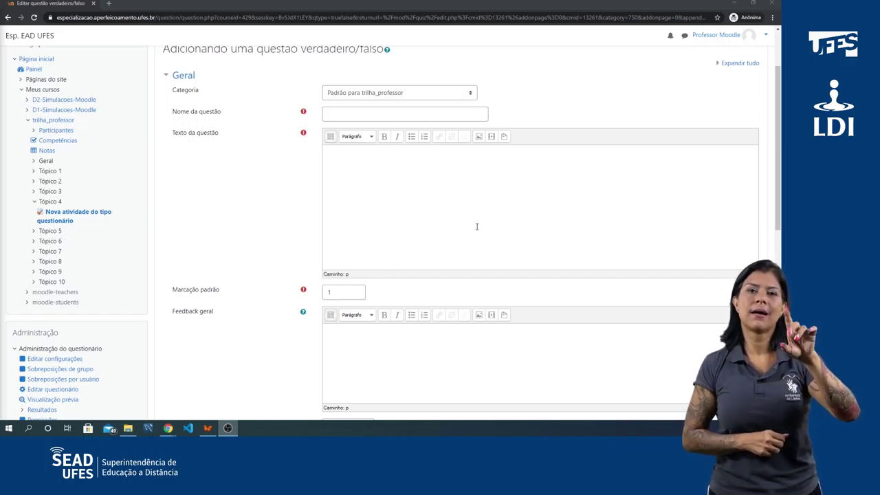
scroll(474, 227, down, 2)
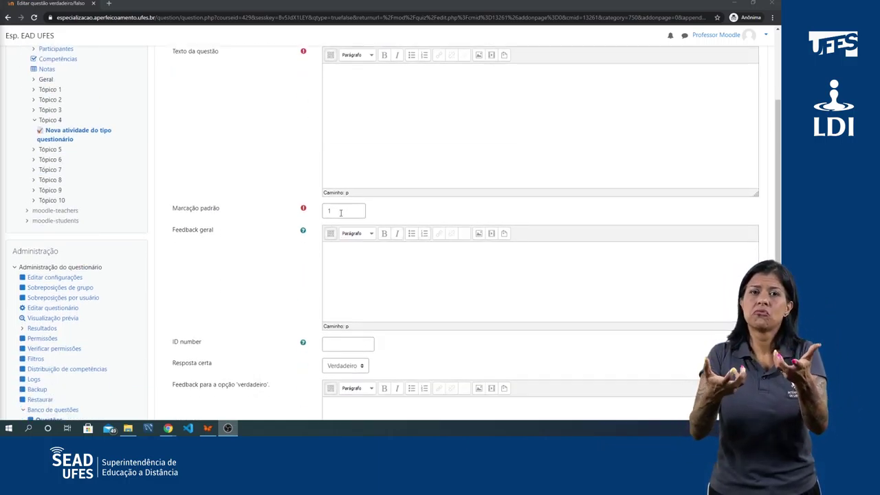
scroll(436, 199, down, 2)
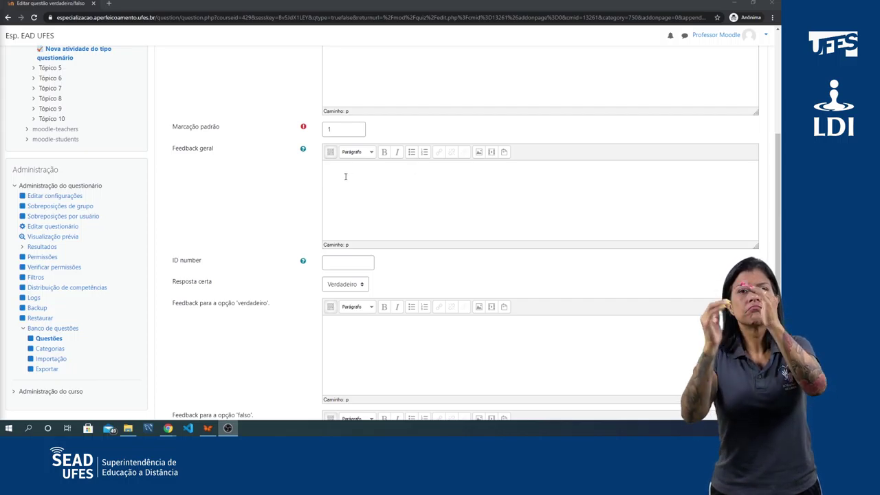
scroll(409, 187, down, 2)
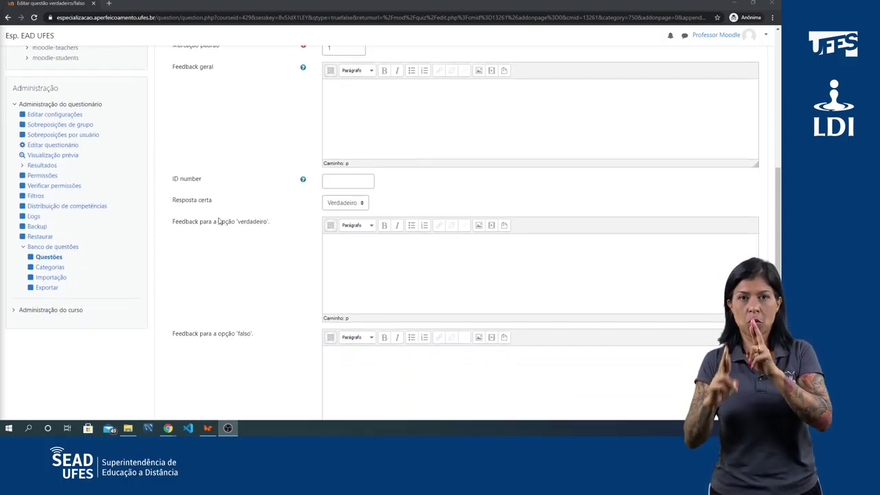
click(361, 205)
click(361, 204)
click(361, 203)
click(334, 215)
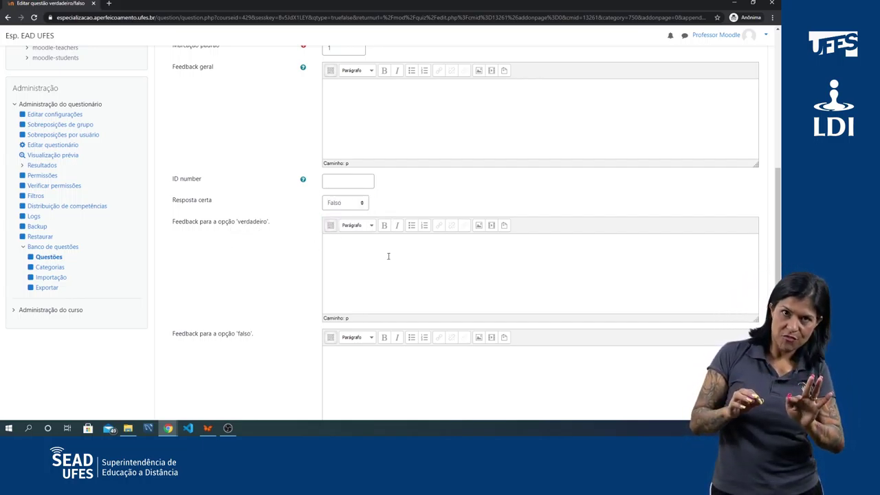
Set the question's category to "Padrão para Nova atividade do tipo questionário".
scroll(389, 255, down, 5)
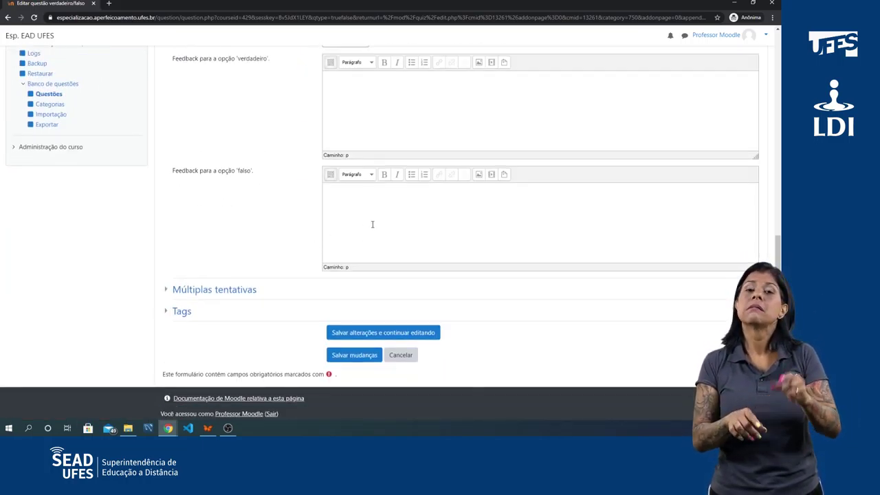
scroll(373, 240, up, 10)
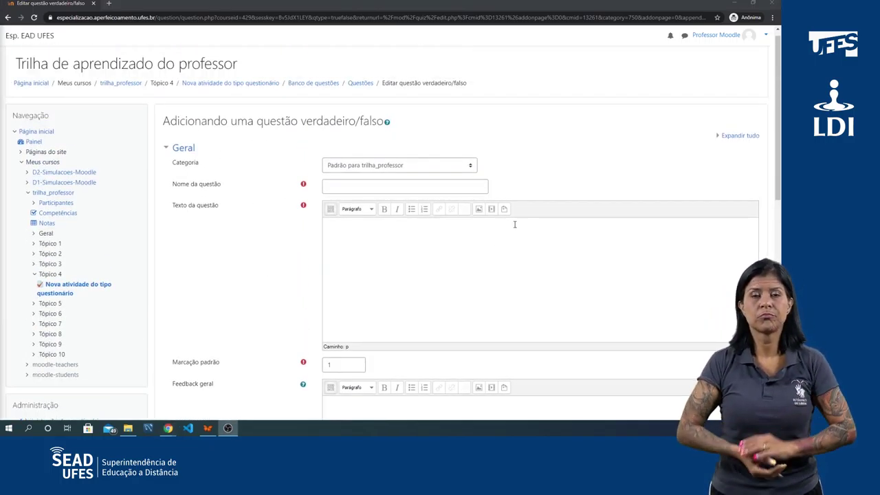
click(375, 165)
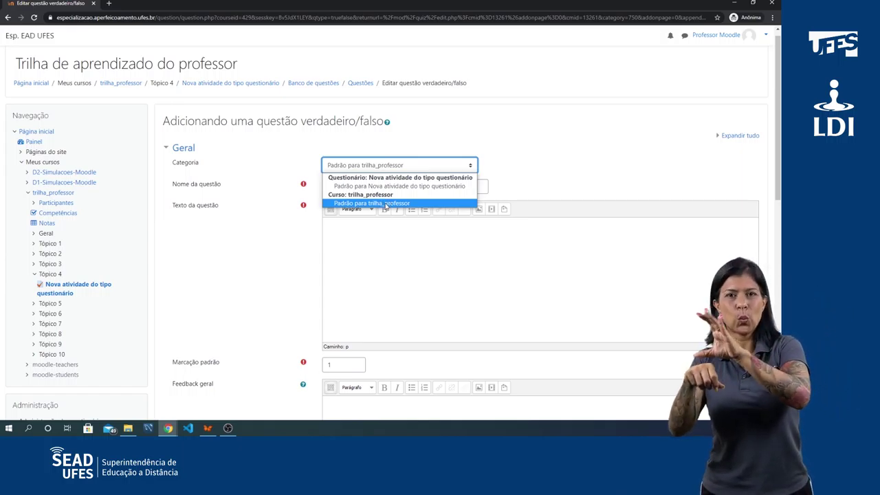
click(427, 186)
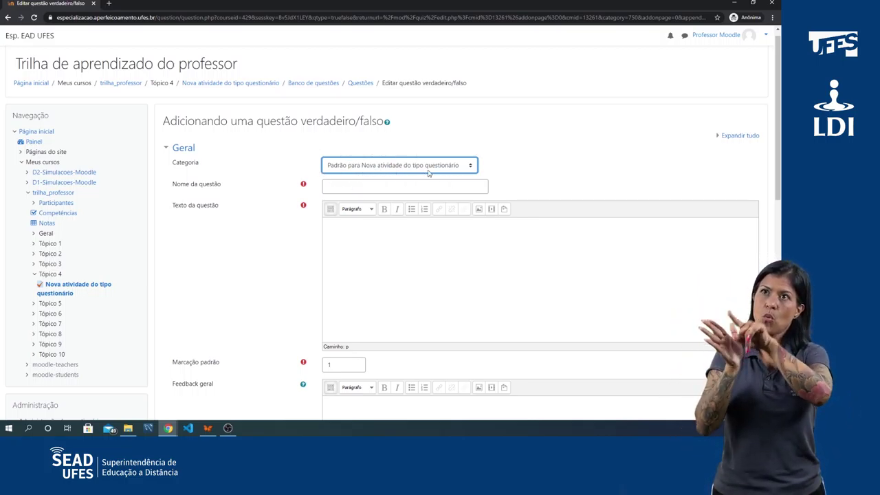
Name the question "Você está bem hoje?".
click(365, 187)
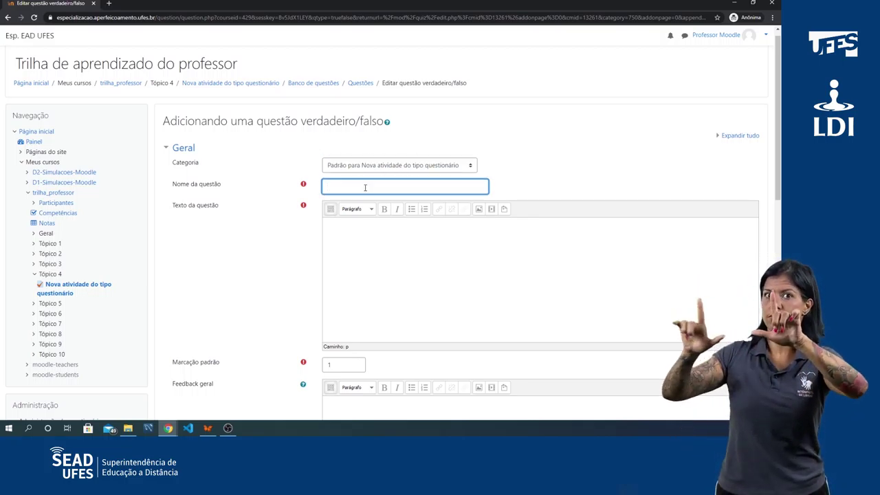
text(Você es)
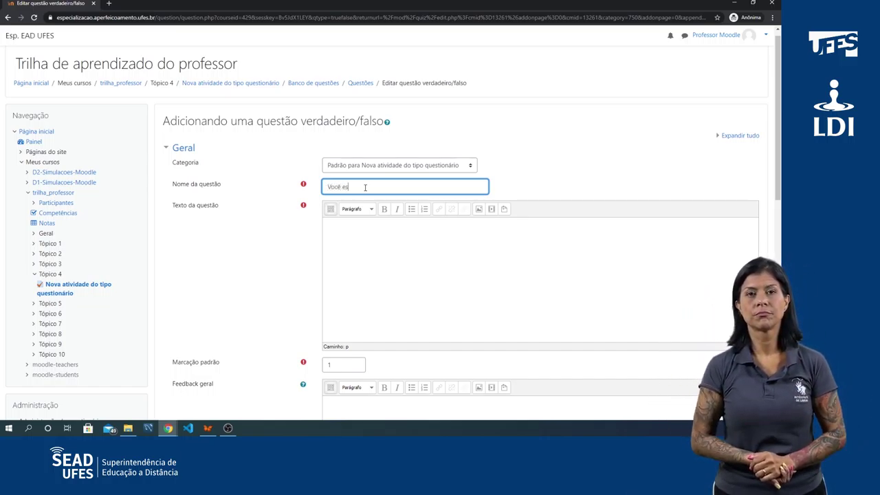
text(tá bem hoje?)
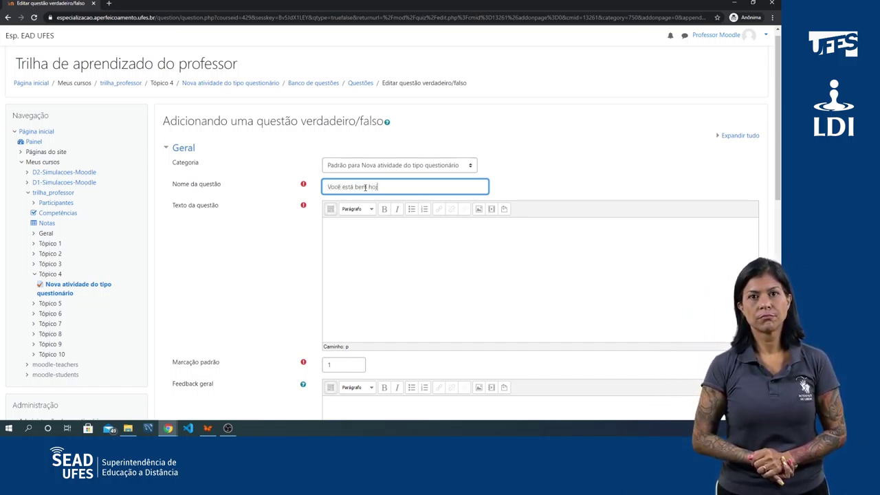
Enter "Você está se sentindo bem hoje?" as the question text.
click(335, 229)
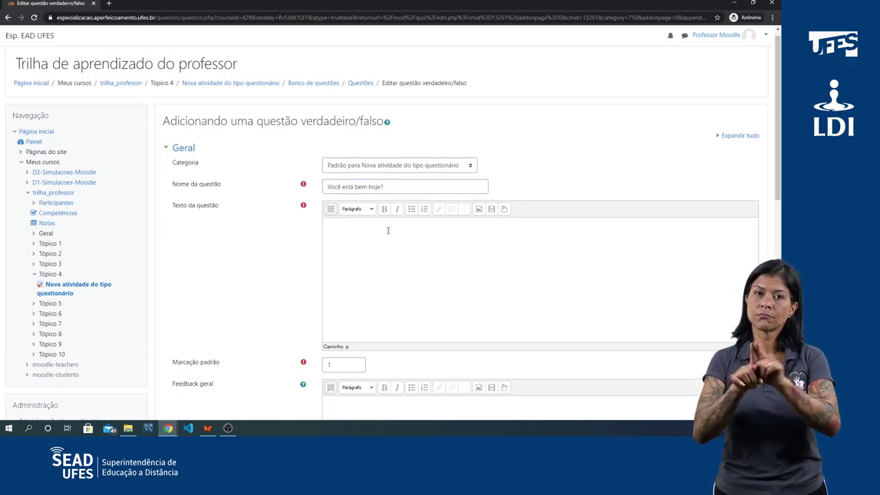
text(Vo)
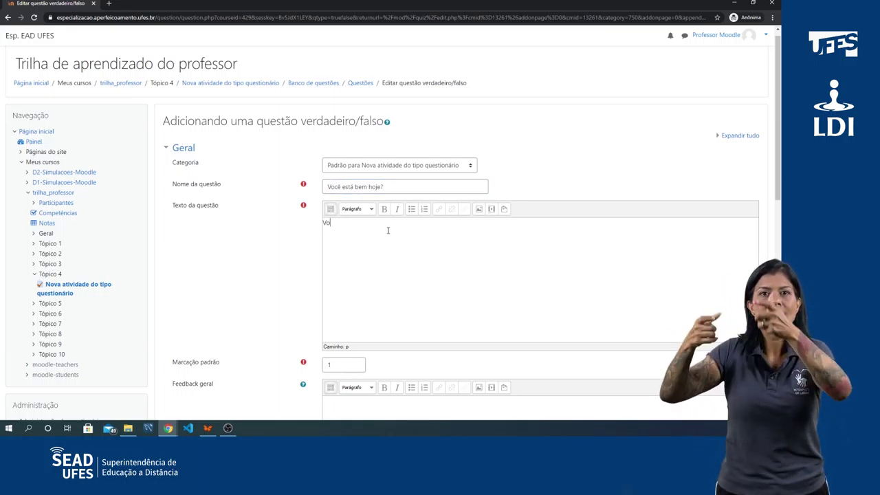
text(cê está se )
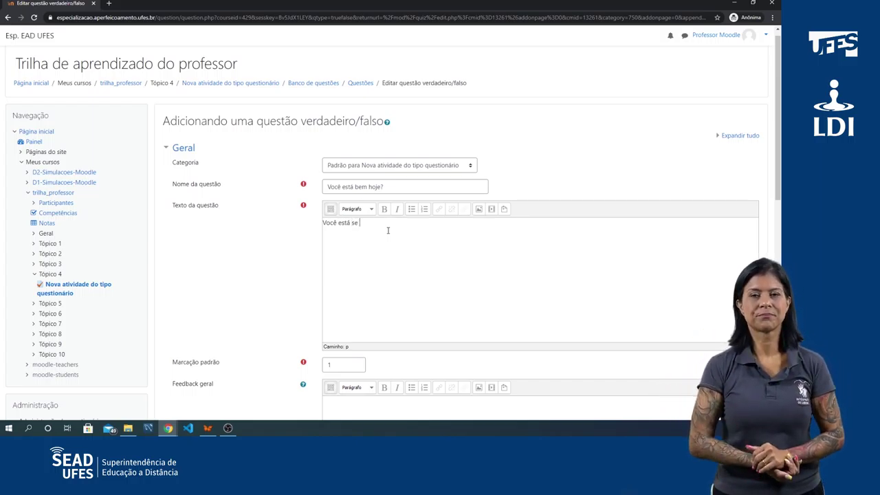
text(sentindo be)
text(m )
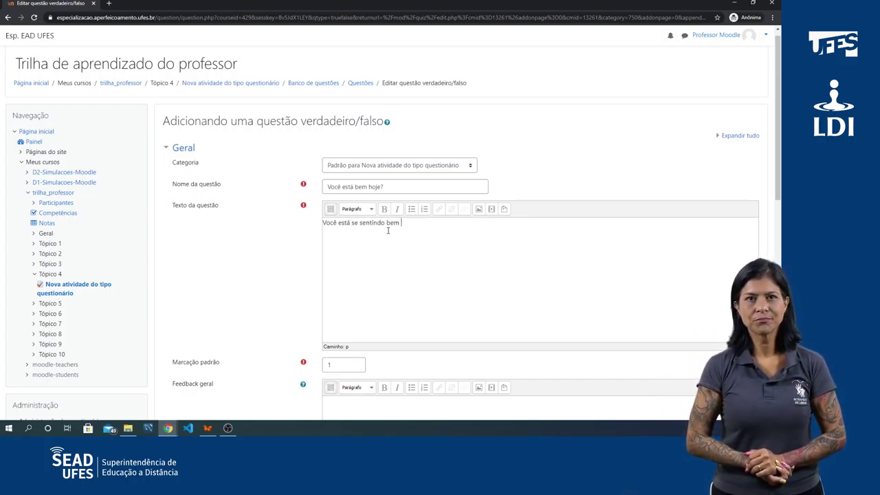
text(hoje?)
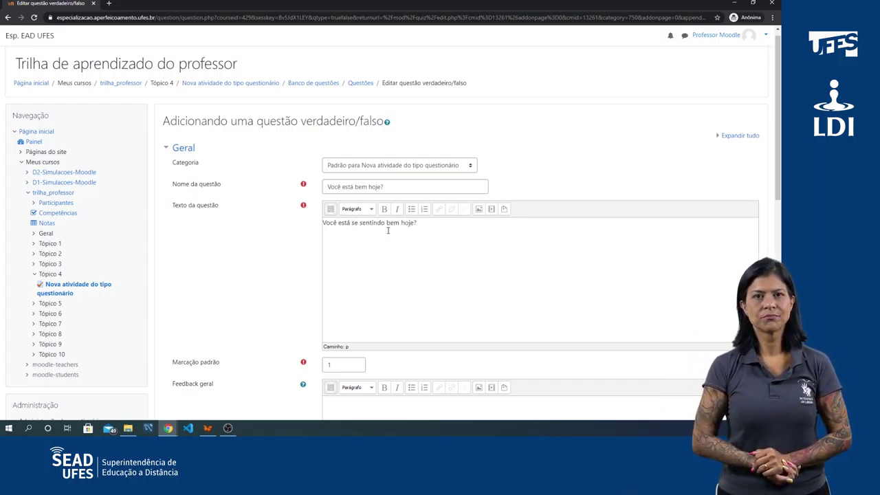
Enter "Obrigado por responder." as the question's general feedback.
scroll(400, 214, down, 2)
scroll(356, 206, down, 1)
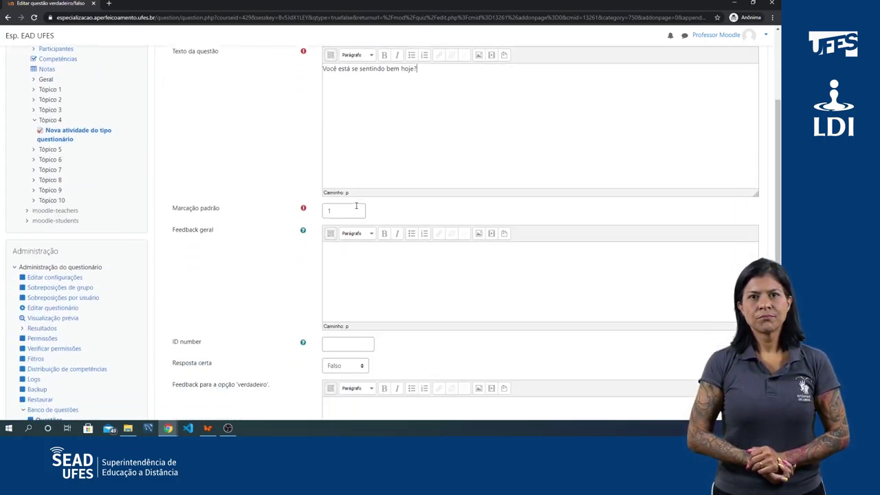
text(Ol)
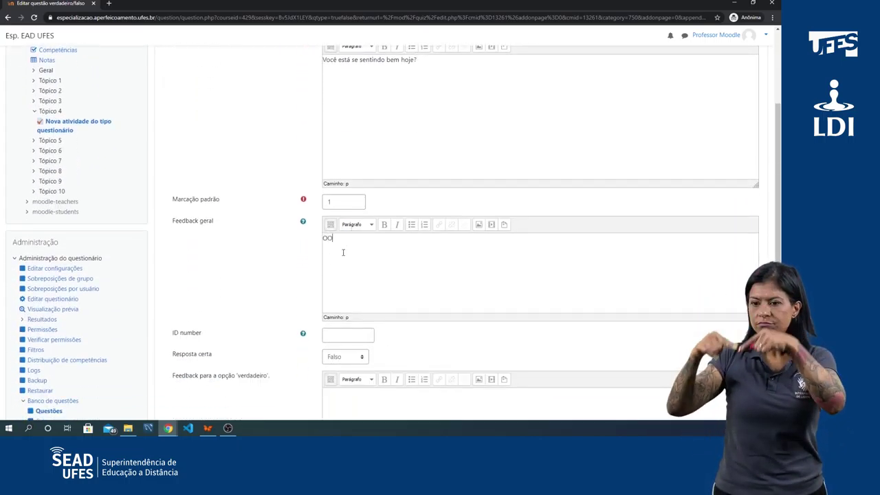
text(brigado )
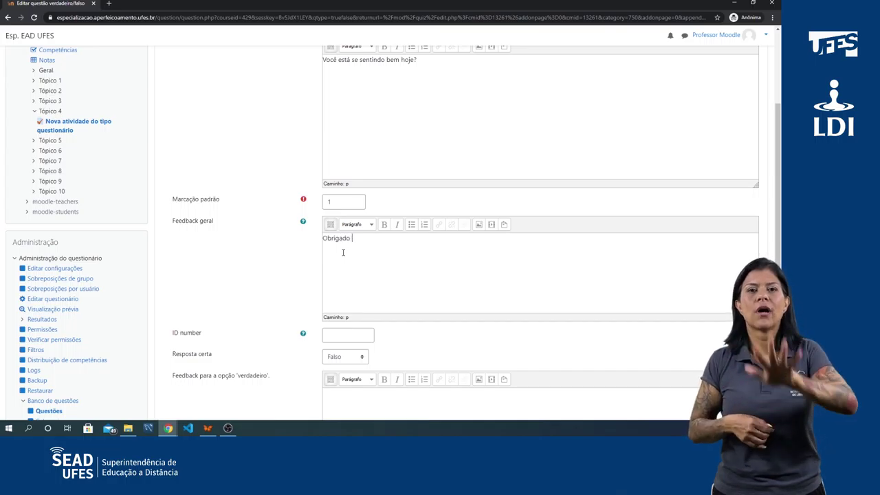
text(por responde)
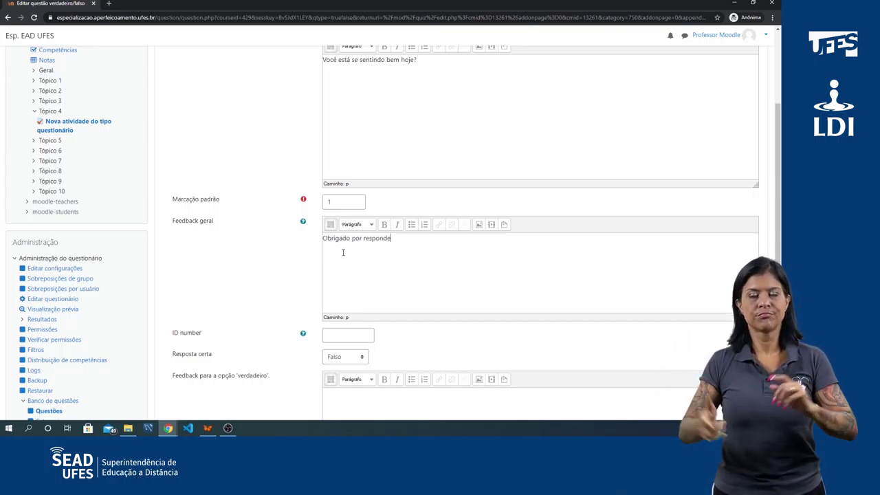
text(r.)
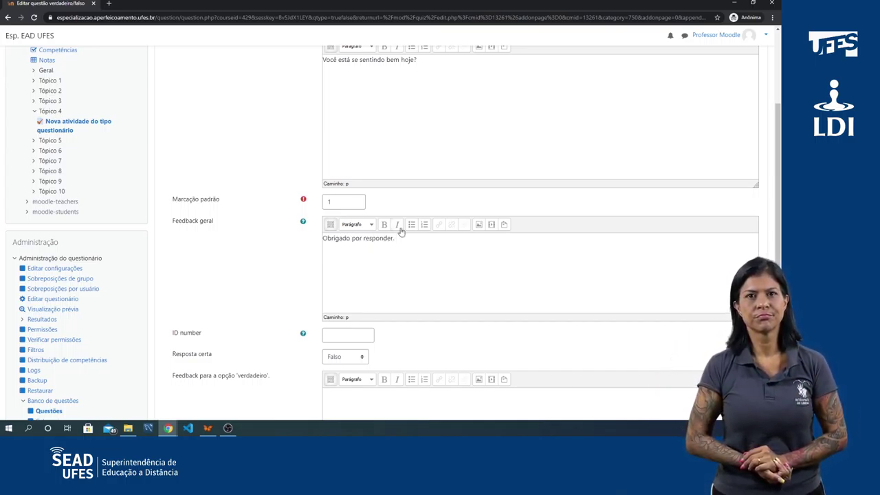
Set the correct answer to Verdadeiro and enter "Quem bom." as the feedback for the 'verdadeiro' option.
scroll(340, 206, down, 2)
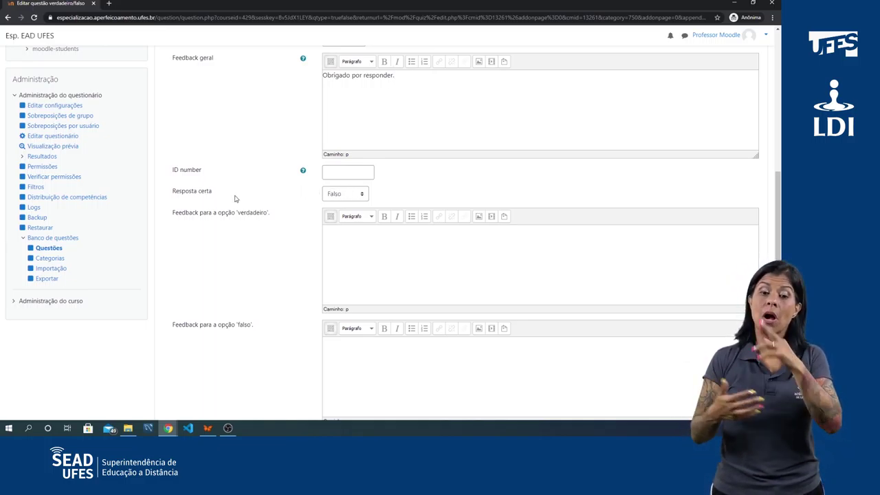
click(347, 195)
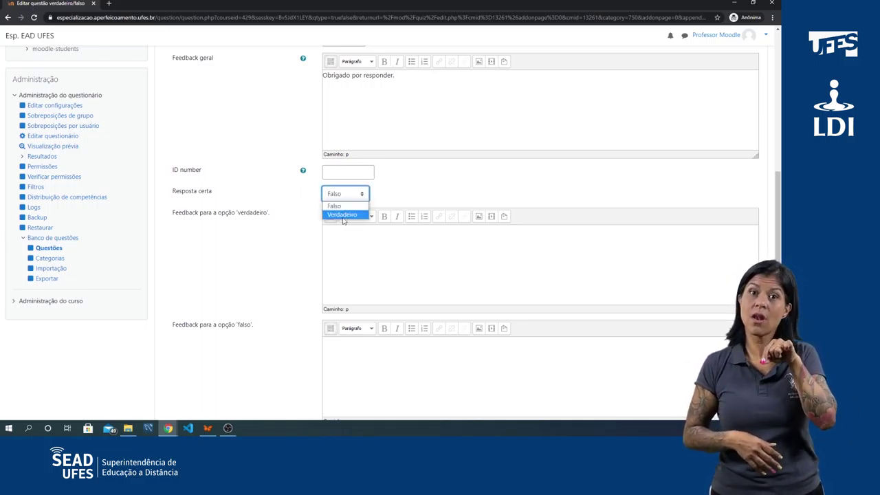
click(345, 217)
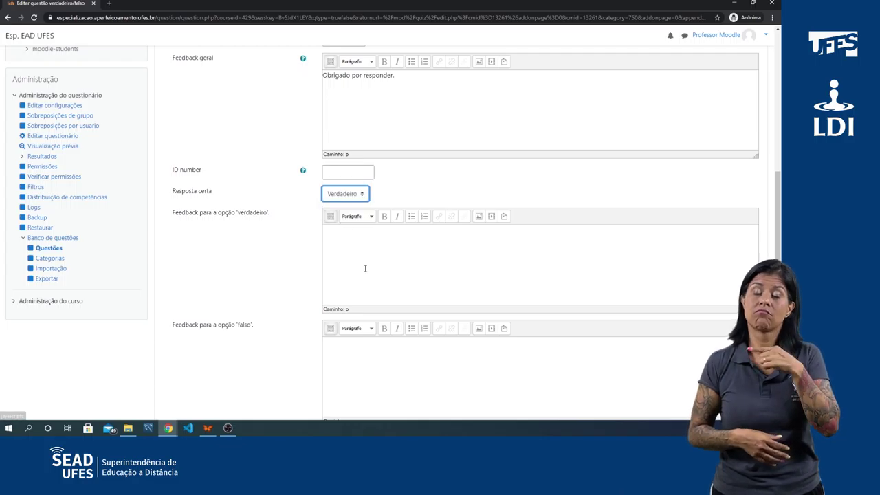
click(397, 247)
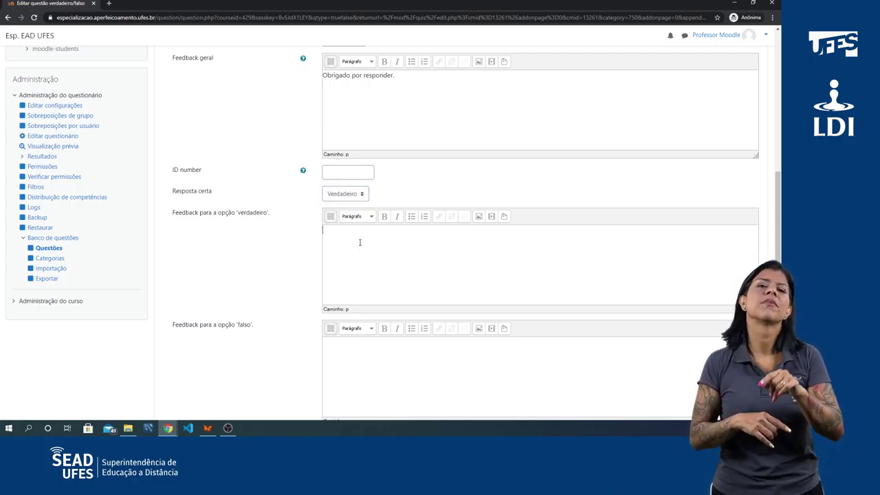
text(Quem bom.)
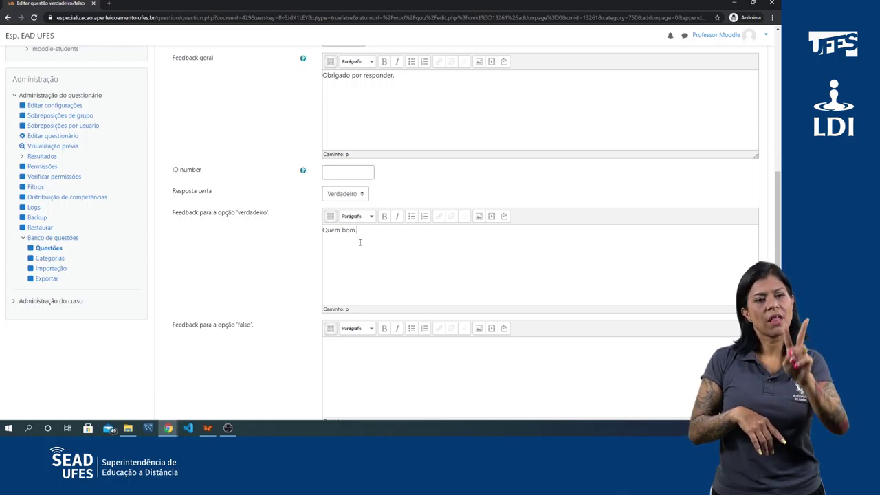
Enter "Que pena, melhoras." as the feedback for the 'falso' option and save the question.
click(365, 360)
text(Q)
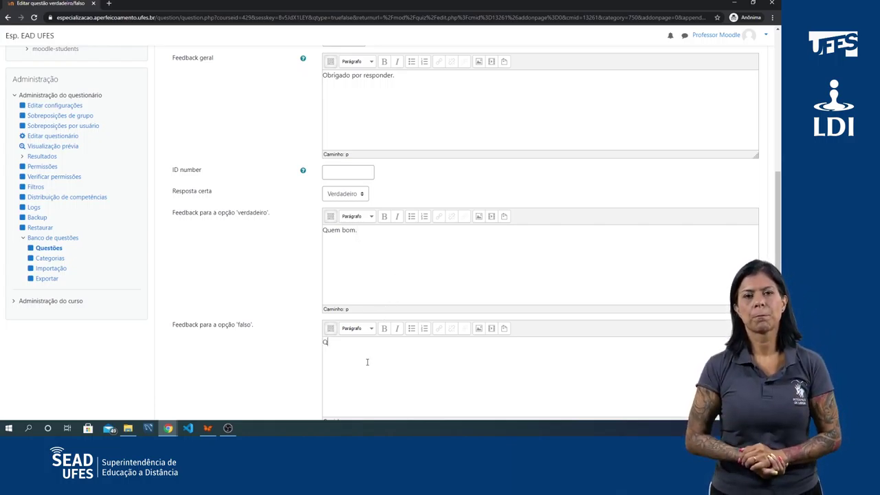
text(ue pena)
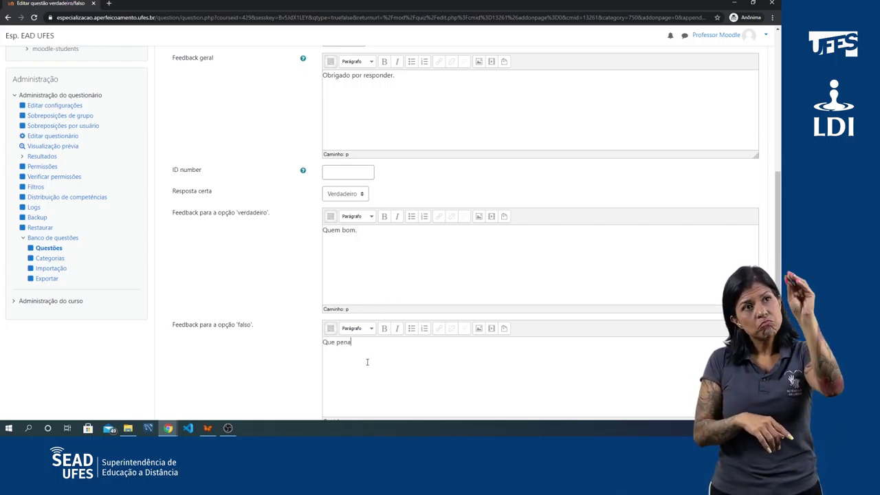
text(, melhora)
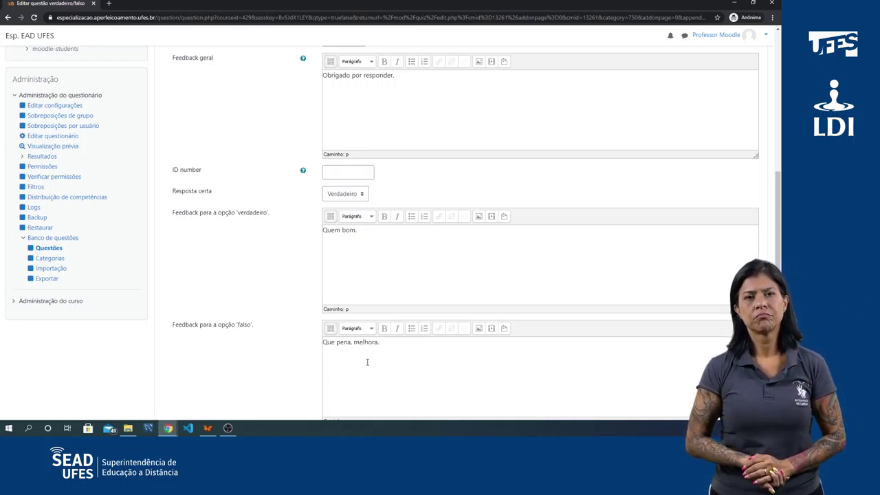
text(s)
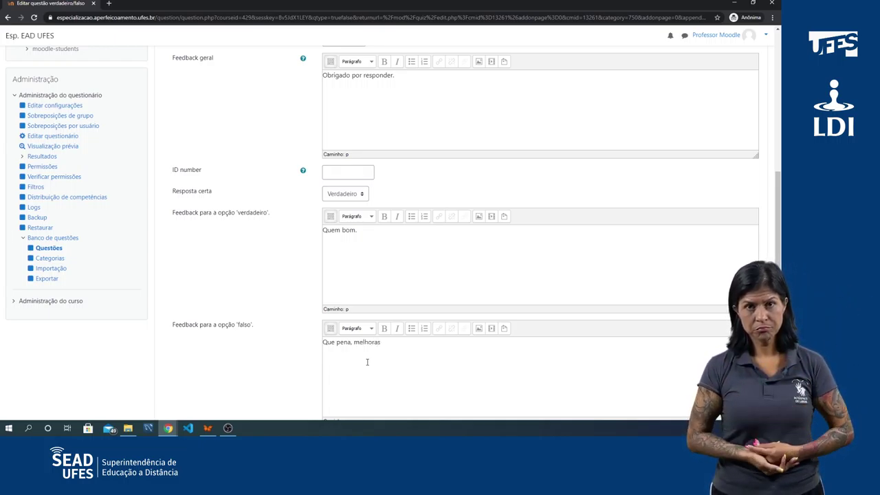
scroll(463, 218, down, 3)
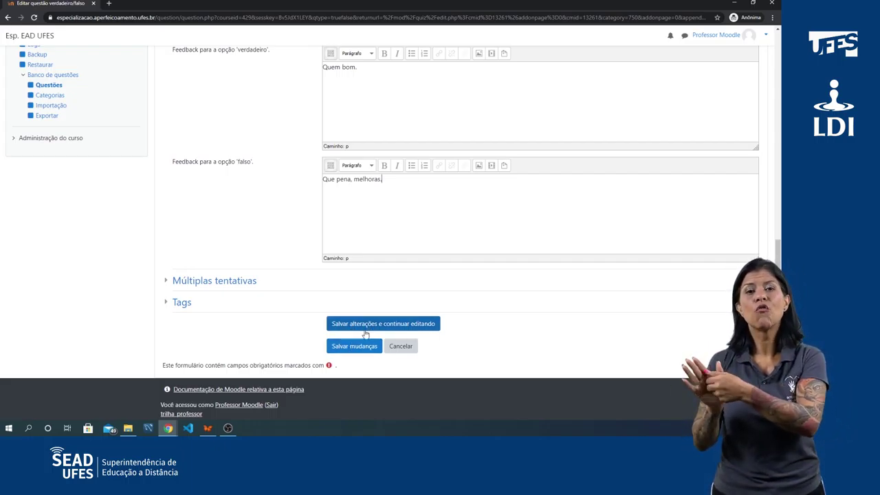
click(354, 347)
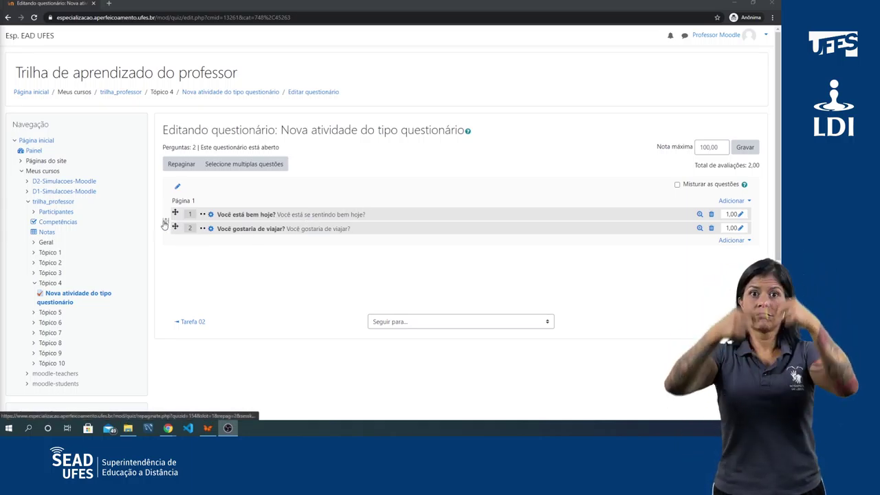
Move the question "Você gostaria de viajar?" to first place in the quiz and set its maximum mark to 50,00.
drag(176, 227, 174, 213)
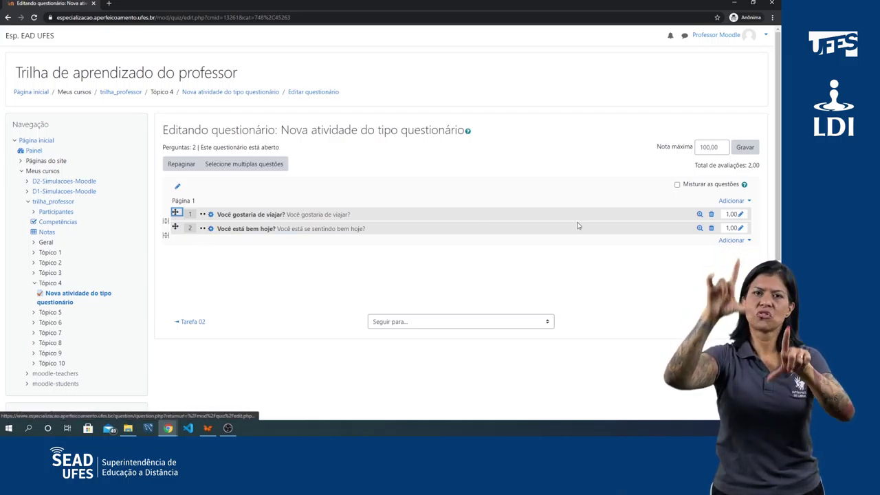
click(734, 214)
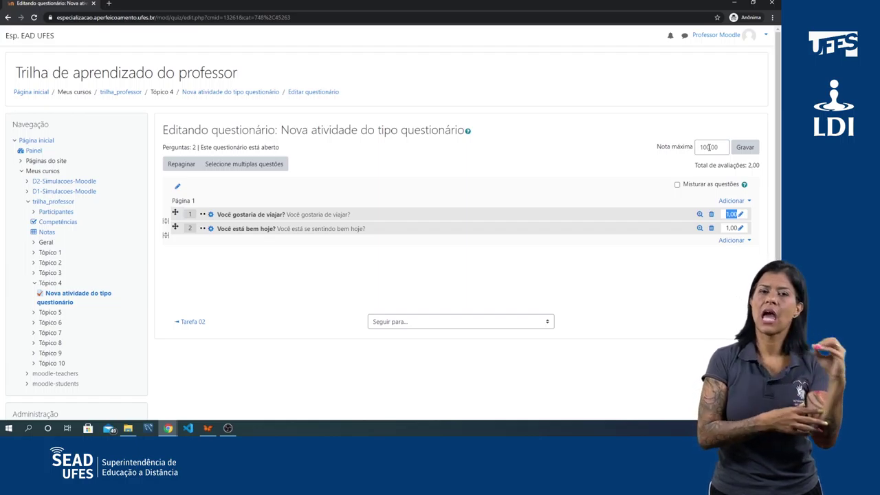
click(730, 214)
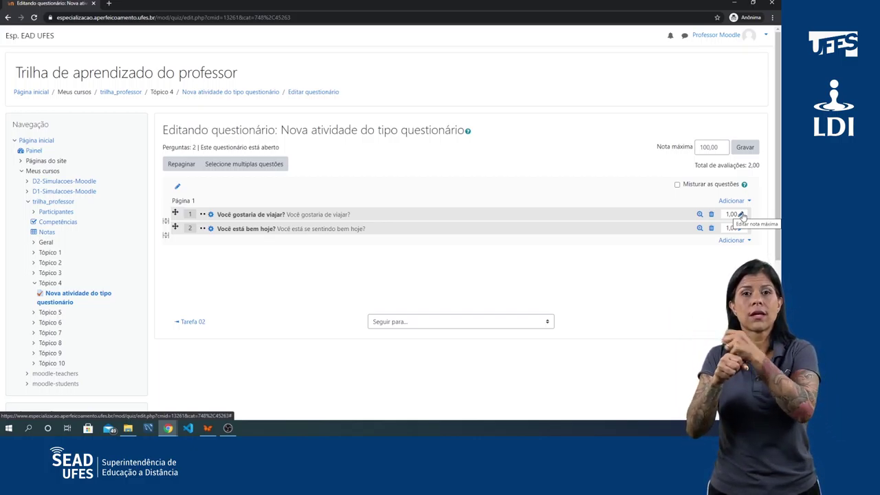
click(741, 215)
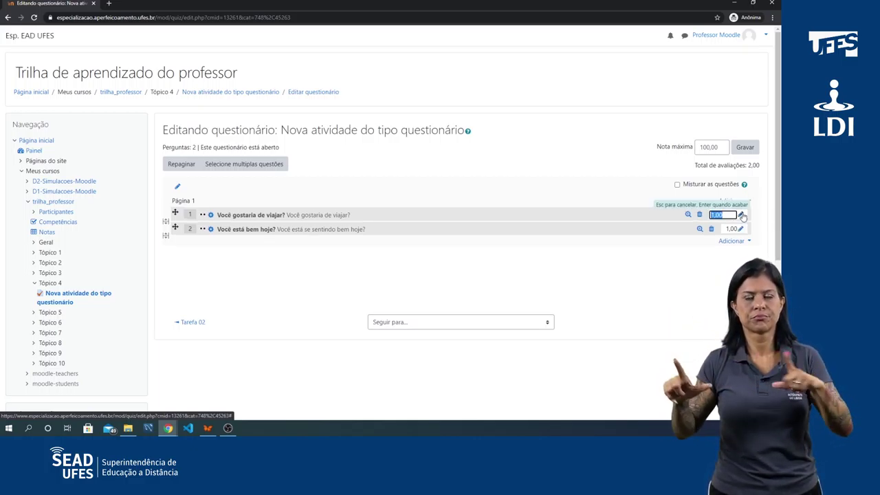
text(50,00)
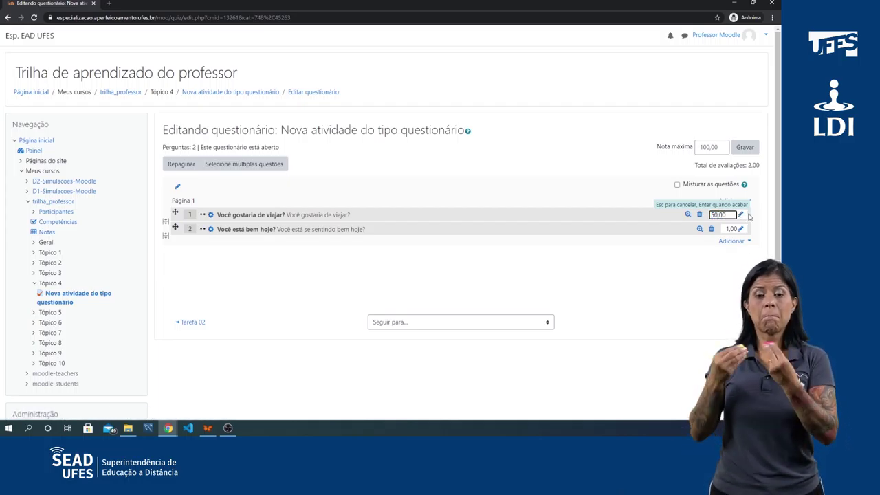
key(Return)
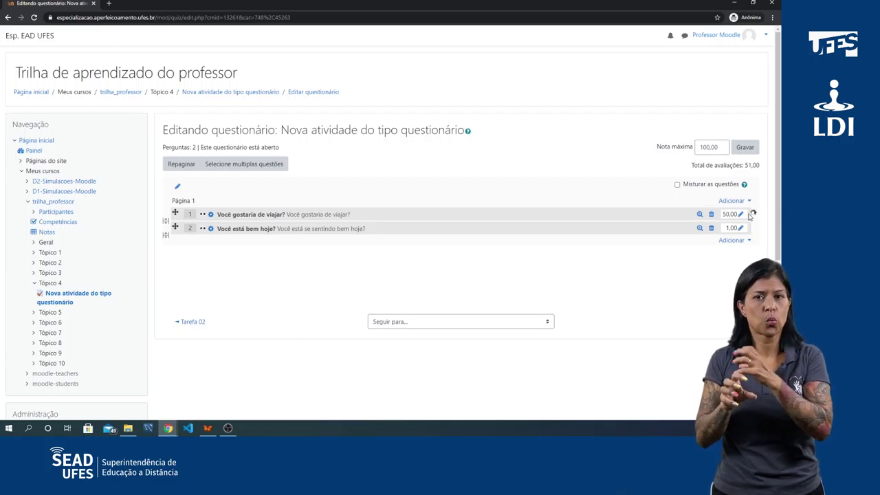
Set the maximum mark of the question "Você está bem hoje?" to 50,00.
click(741, 230)
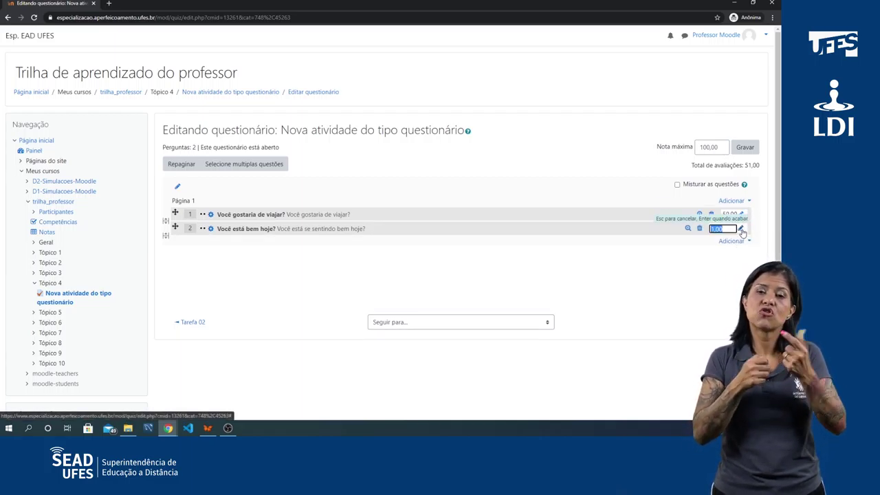
text(50,00)
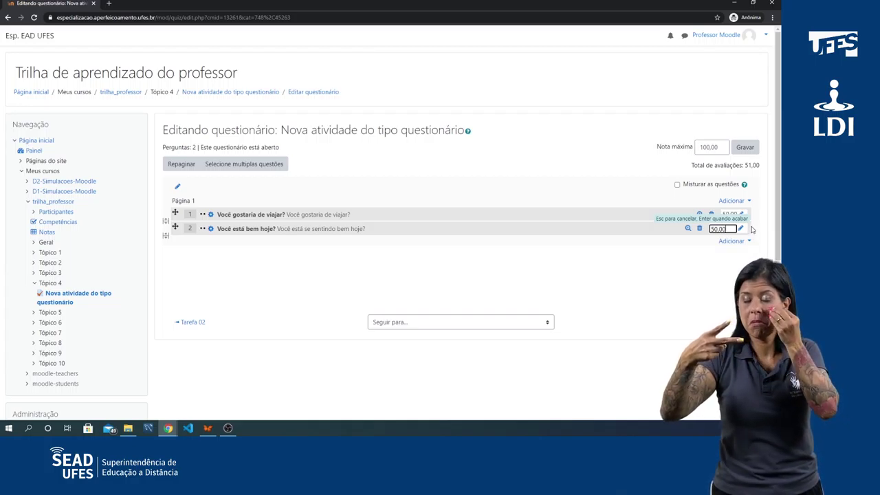
key(Return)
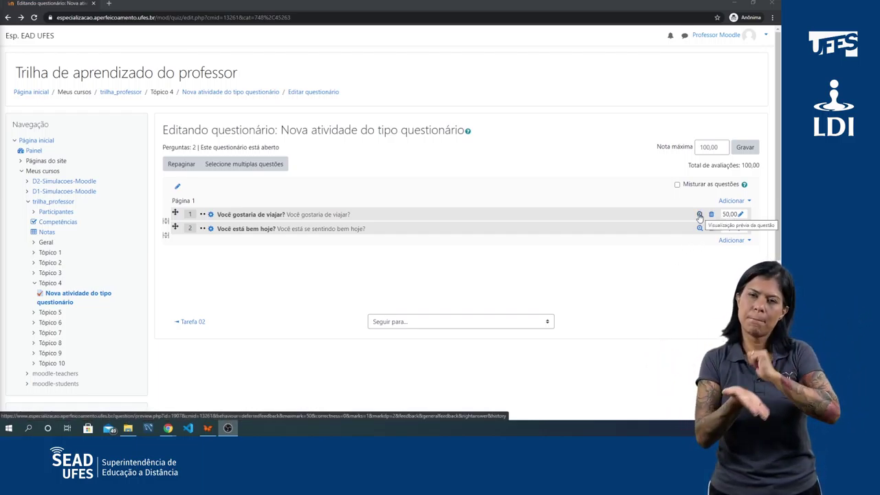
Preview the question "Você gostaria de viajar?" with its attempt and display options collapsed, and close the preview.
click(700, 216)
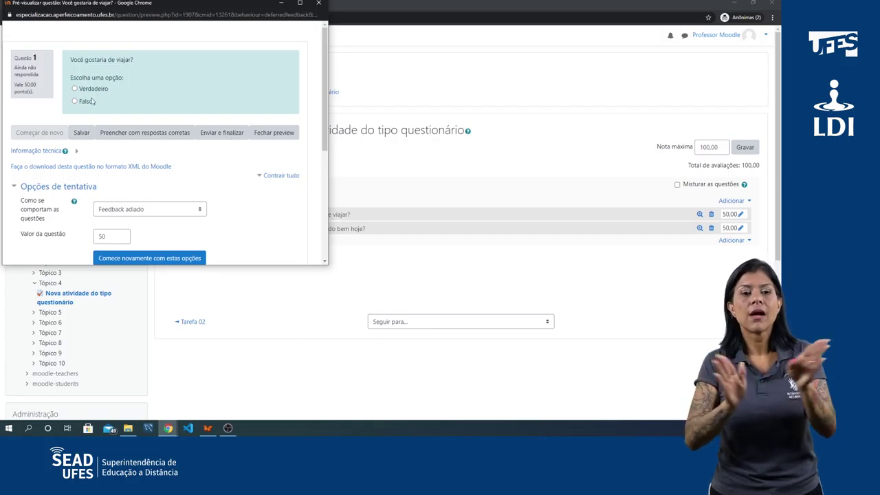
drag(191, 6, 416, 44)
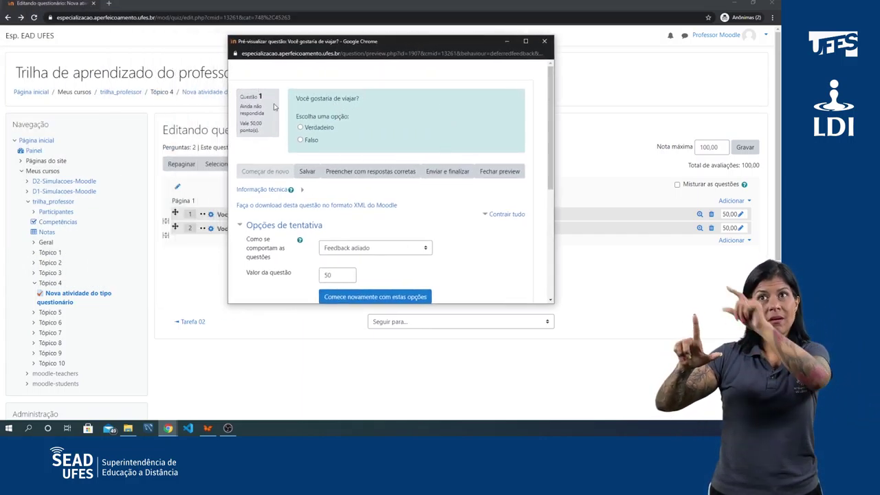
scroll(378, 203, down, 3)
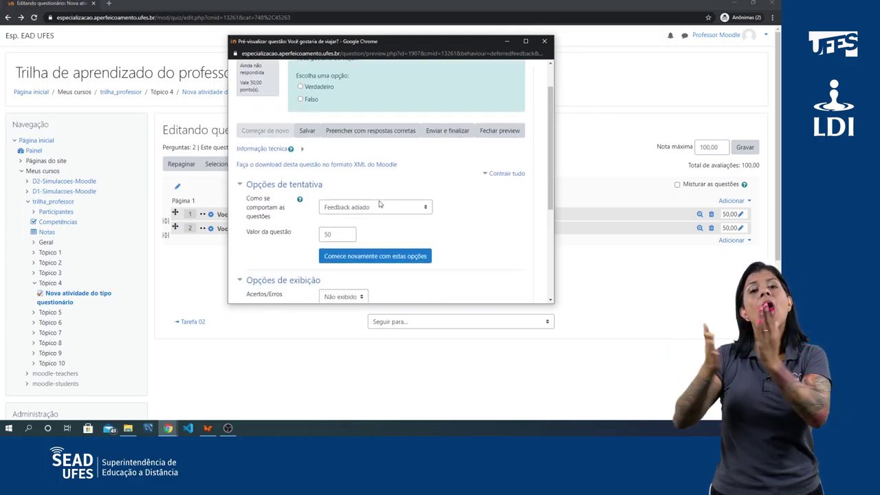
scroll(329, 200, up, 2)
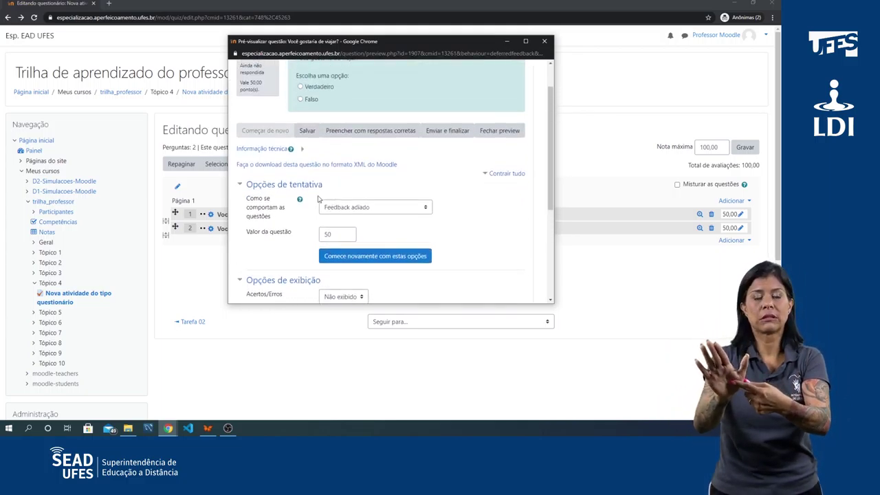
click(242, 185)
click(238, 206)
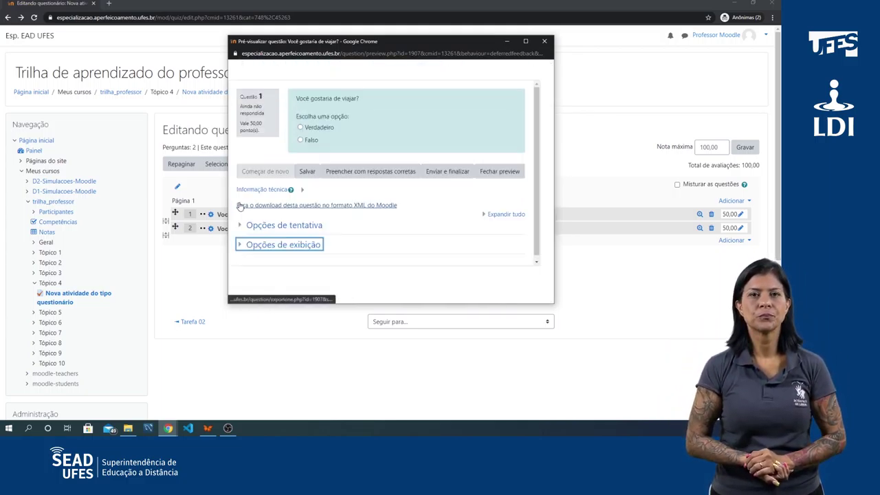
click(500, 173)
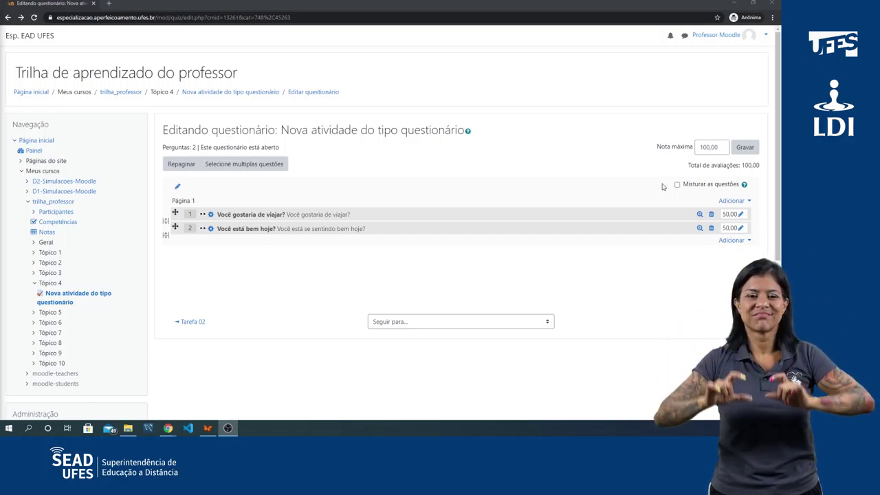
Give the quiz's question section the heading "Questionário de bem estar" and return to the trilha_professor course page.
click(178, 189)
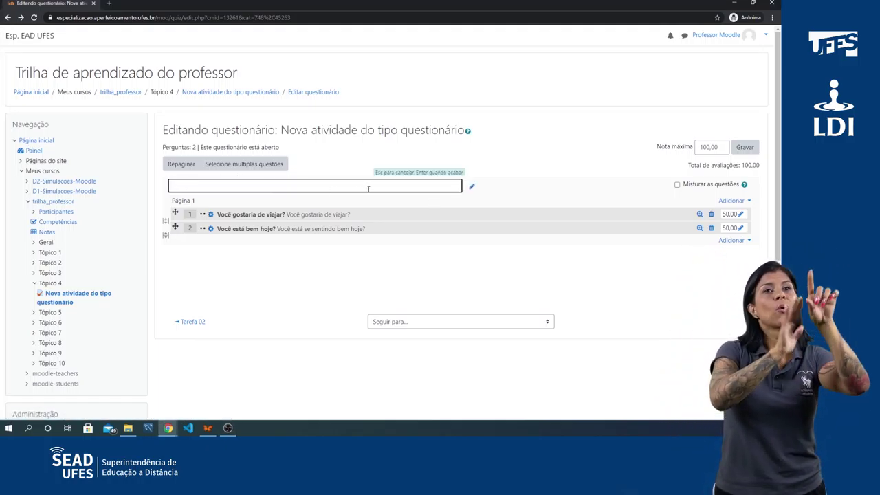
text(Quest)
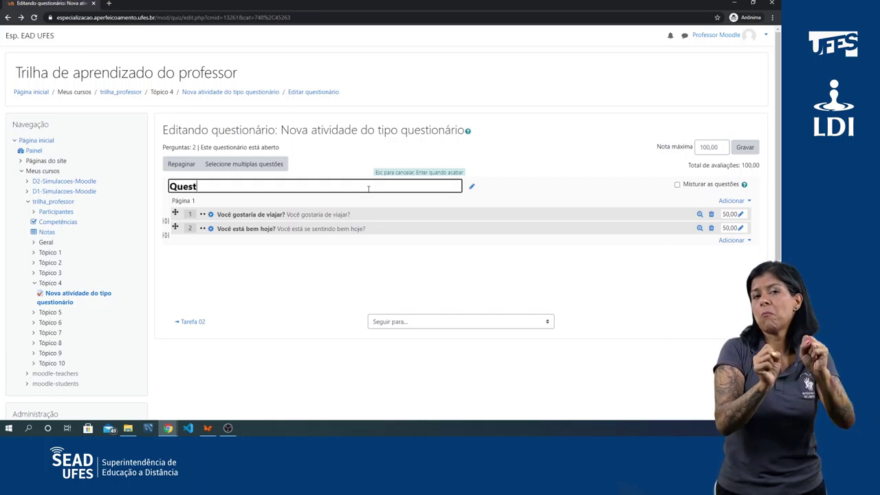
text(ion´)
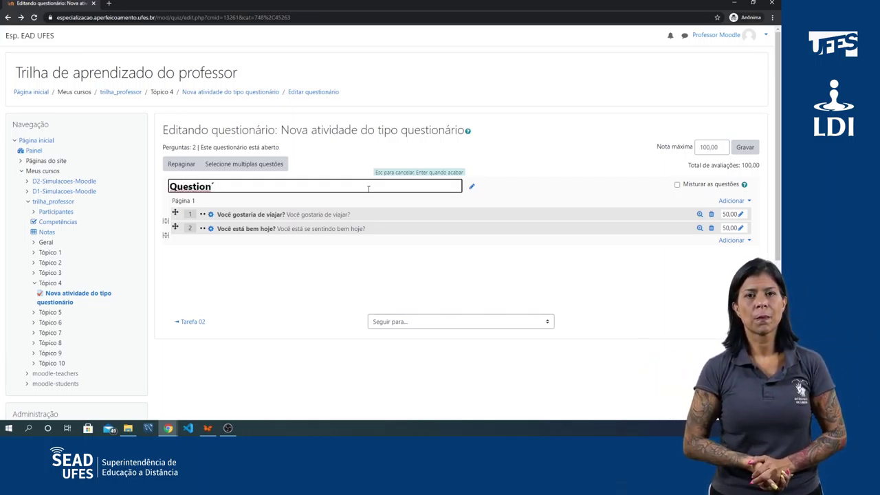
key(BackSpace)
text(ário de b)
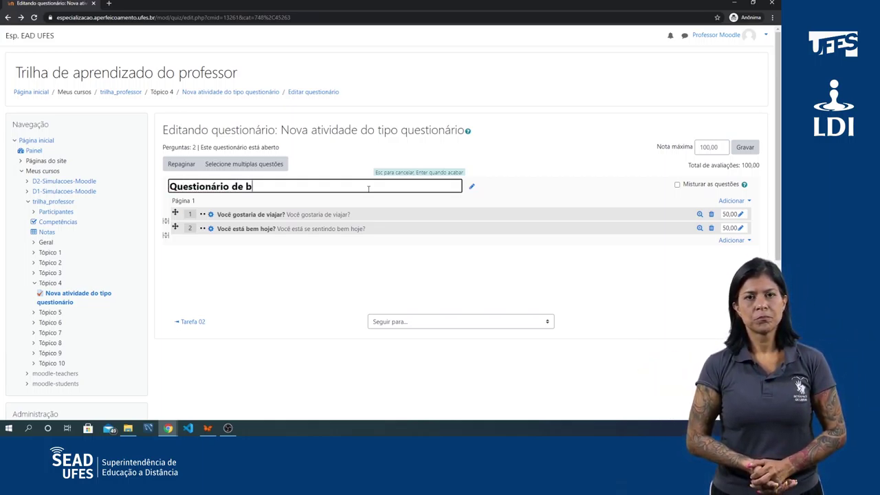
text(em estar)
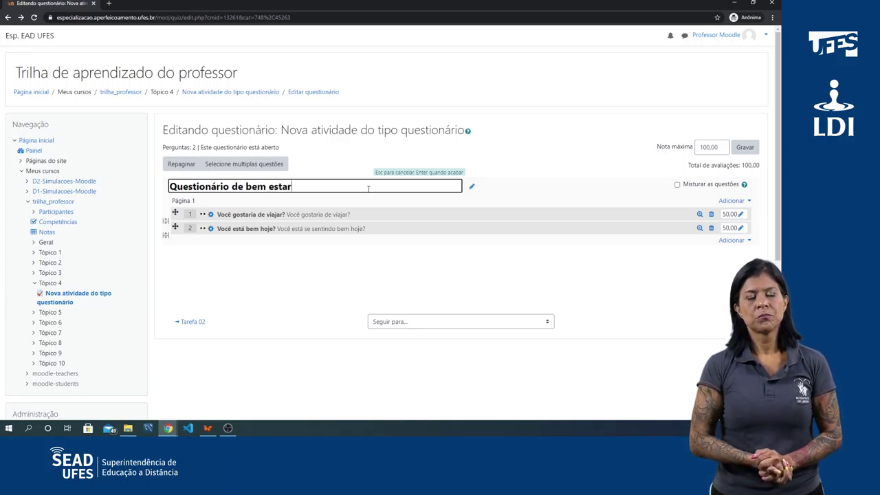
key(Return)
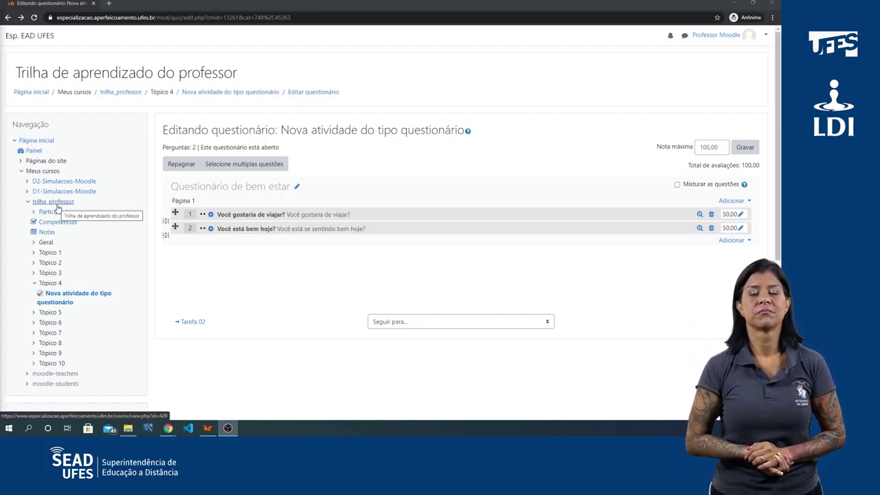
click(57, 206)
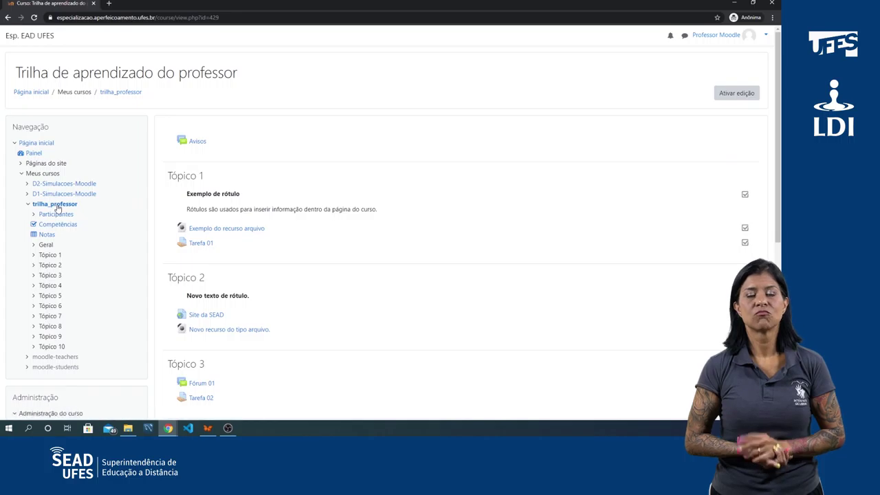